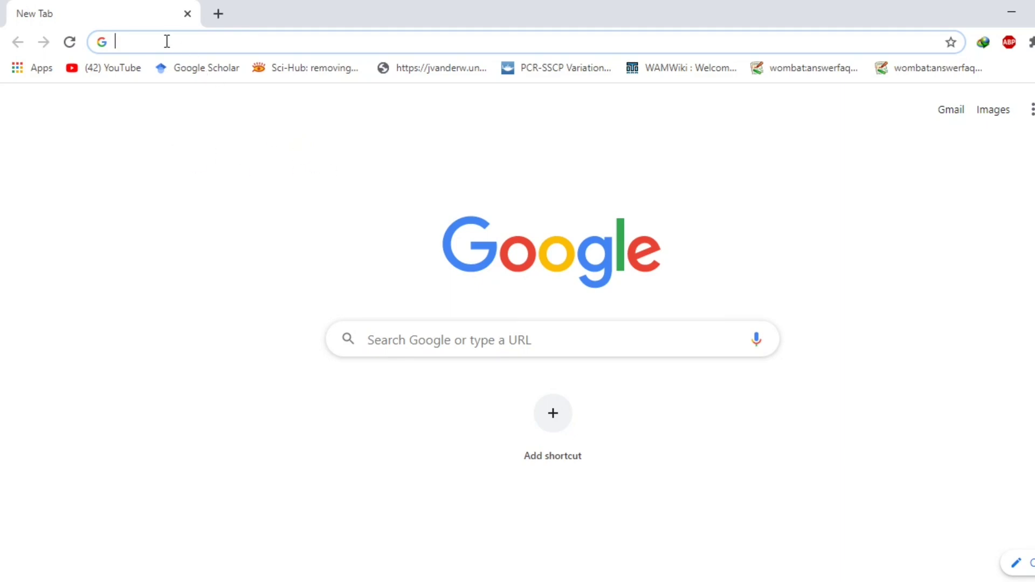
- Search the web for 'ncbi' and open the ncbi.nlm.nih.gov homepage result
{"action": "type", "text": "ncbi."}
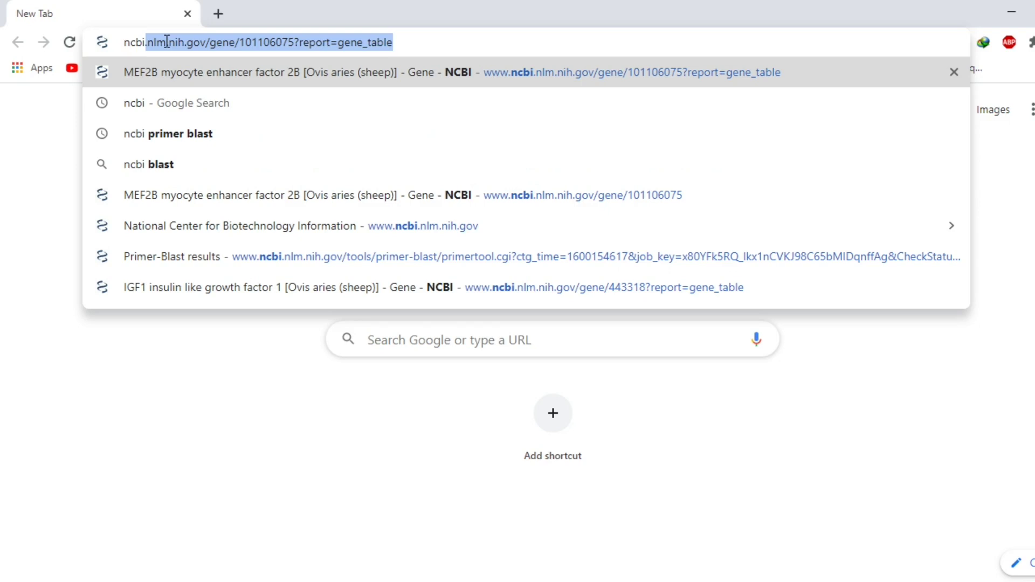
{"action": "key", "text": "BackSpace"}
{"action": "key", "text": "BackSpace"}
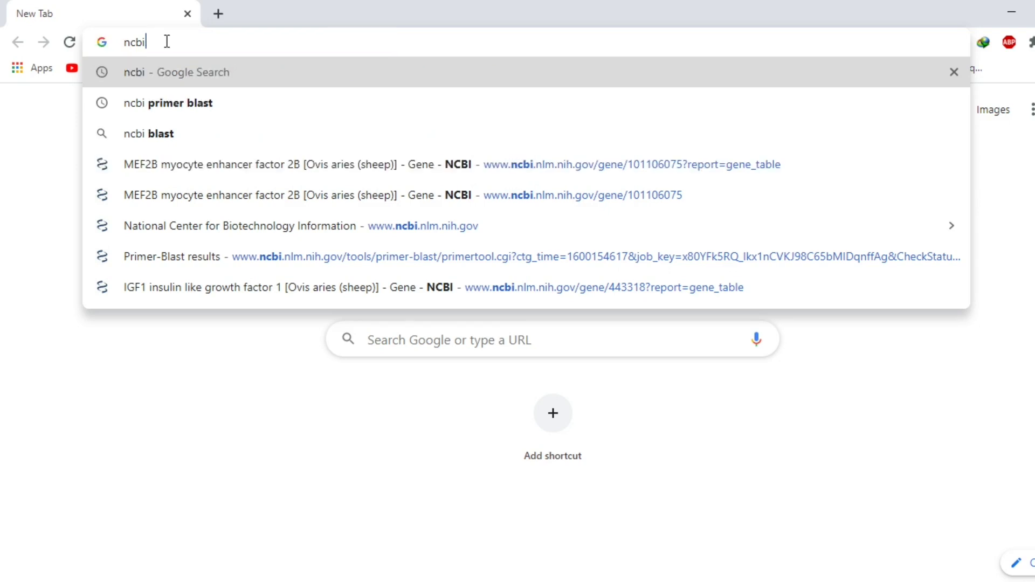
{"action": "key", "text": "Return"}
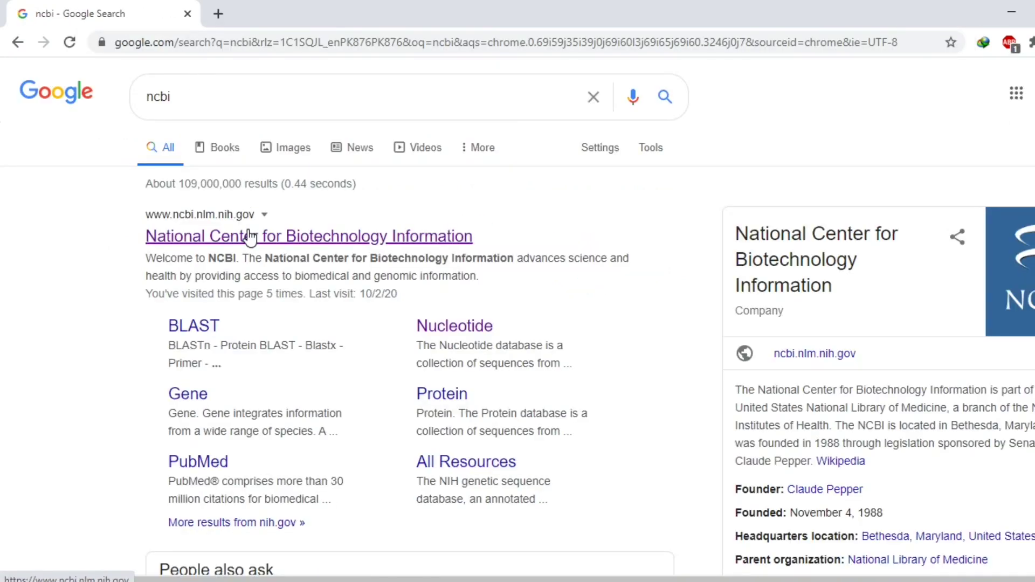
{"action": "left_click", "coordinate": [305, 236]}
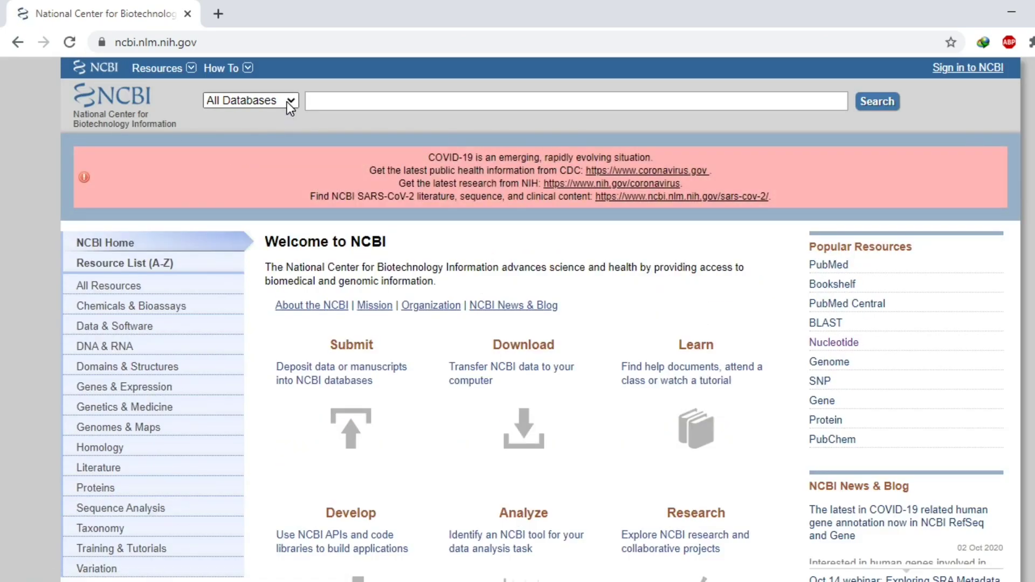
- Search the Gene database for 'mef2b sheep' and open the Ovis aries MEF2B record (Gene ID 101106075)
{"action": "left_click", "coordinate": [290, 102]}
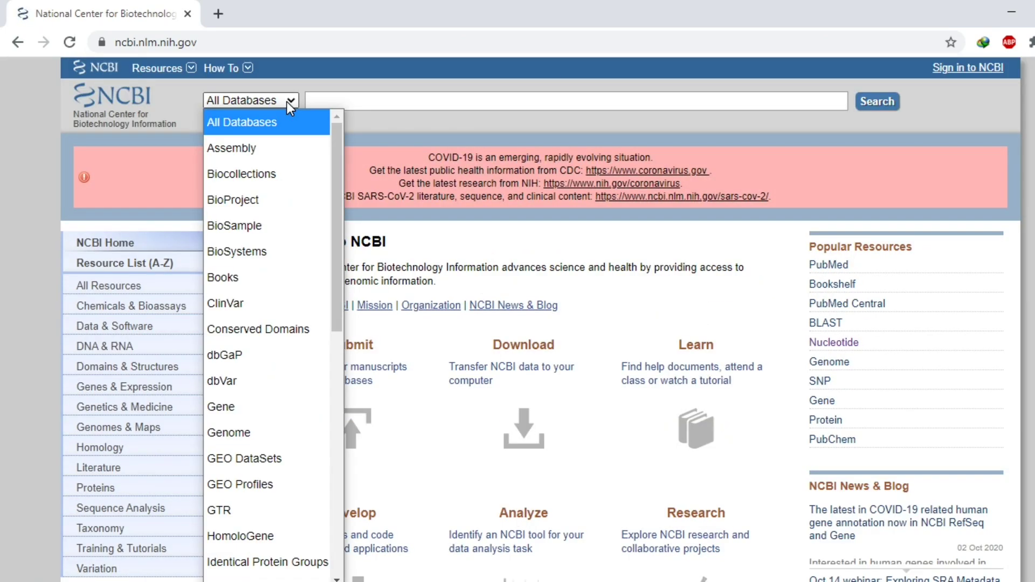
{"action": "left_click", "coordinate": [245, 409]}
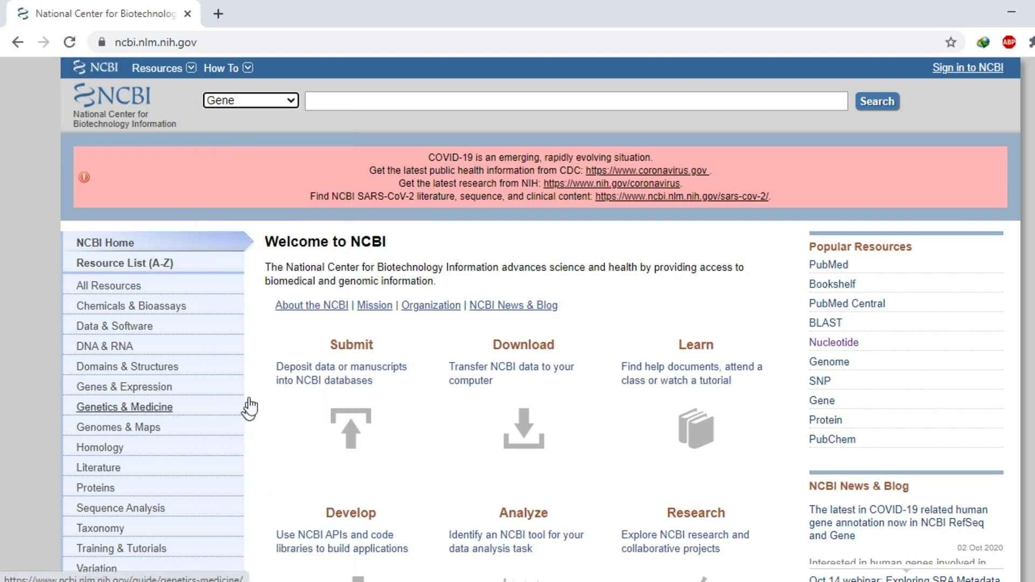
{"action": "left_click", "coordinate": [335, 105]}
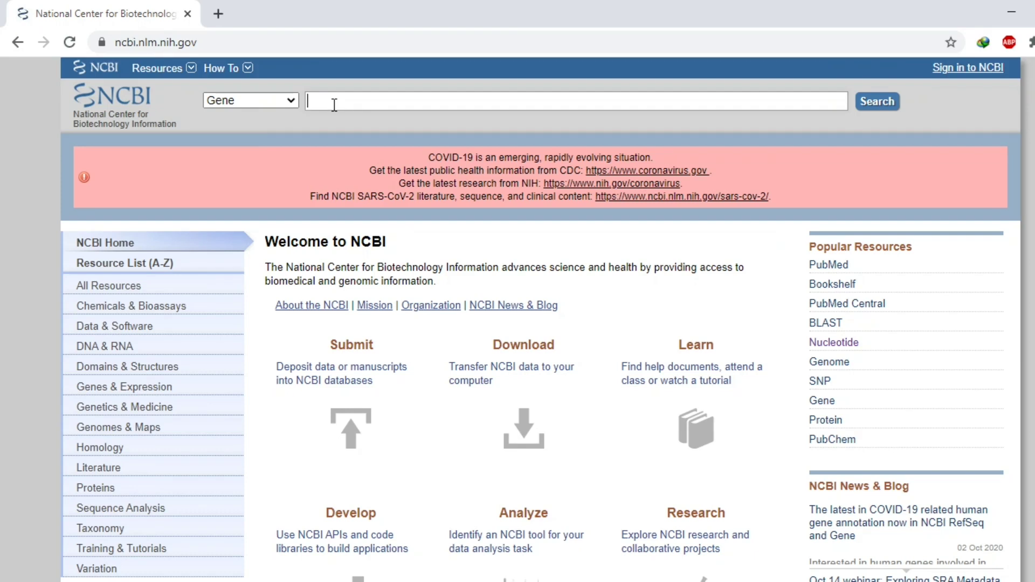
{"action": "type", "text": "mef2b shee"}
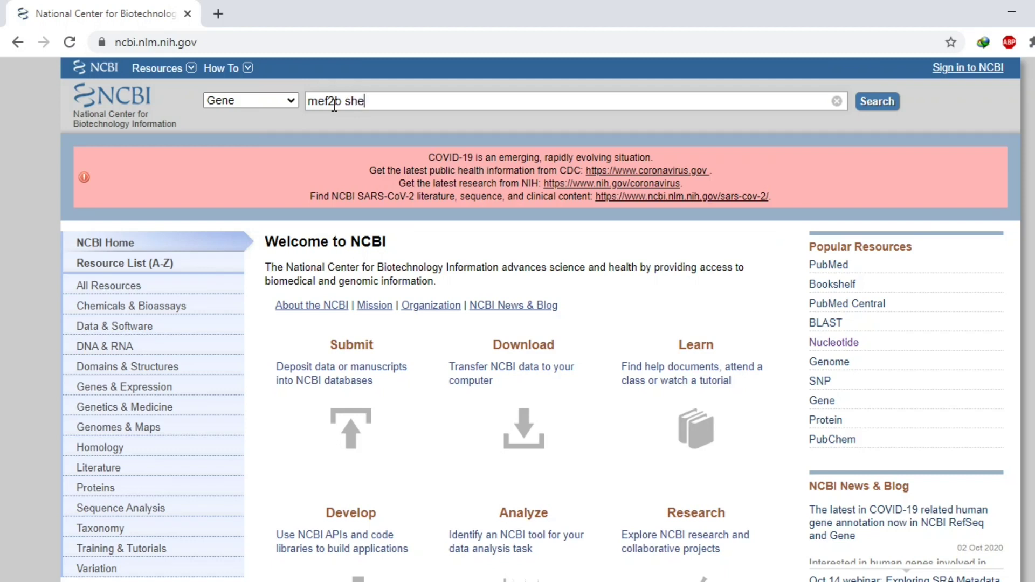
{"action": "type", "text": "p"}
{"action": "left_click", "coordinate": [882, 105]}
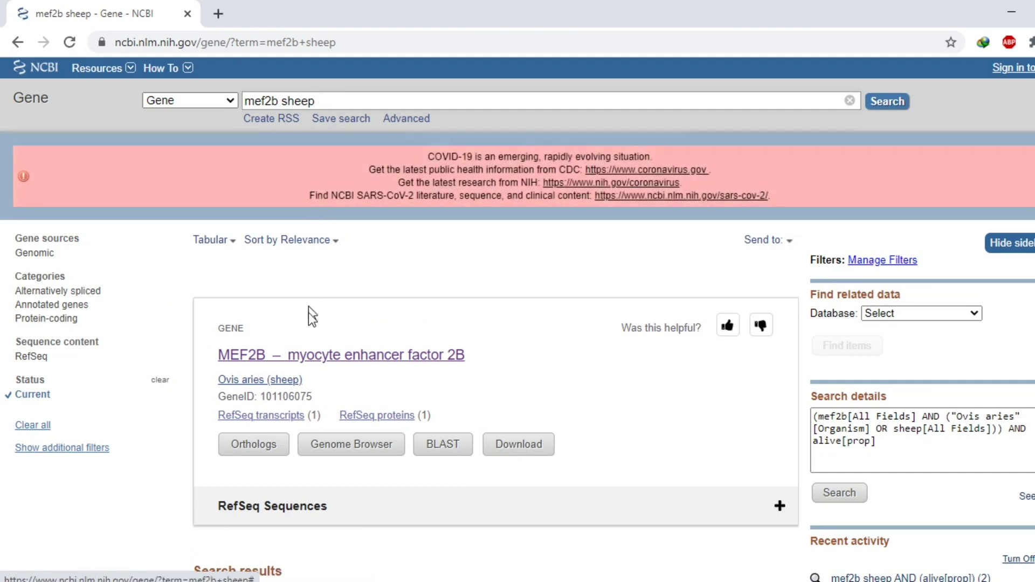
{"action": "left_click", "coordinate": [298, 360]}
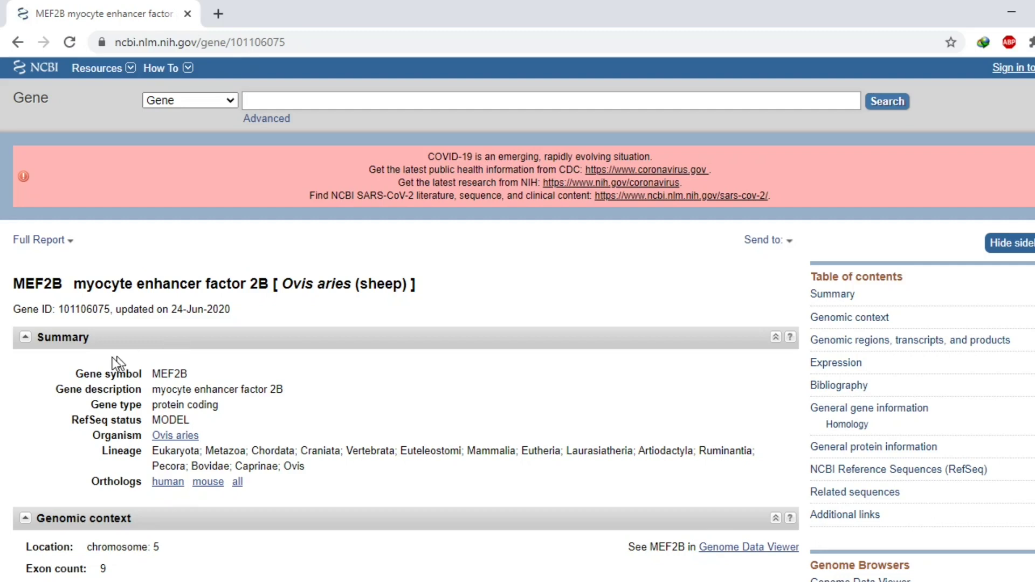
- Scroll to MEF2B's genomic context and open its chromosome 5 GenBank record NC_040256.1 in a new tab
{"action": "scroll", "coordinate": [3, 389], "scroll_direction": "down", "scroll_amount": 3}
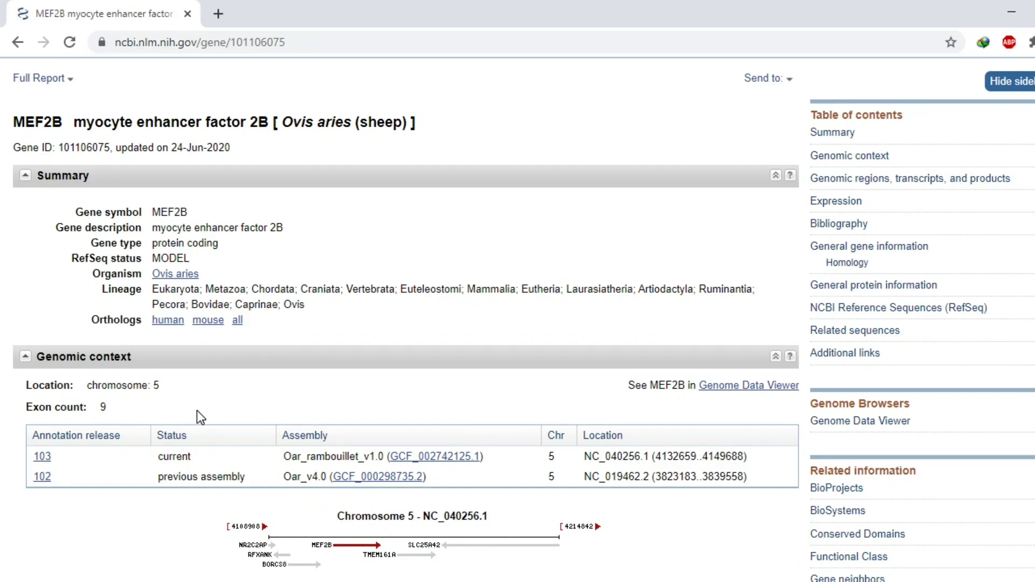
{"action": "scroll", "coordinate": [199, 416], "scroll_direction": "down", "scroll_amount": 1}
{"action": "scroll", "coordinate": [197, 417], "scroll_direction": "down", "scroll_amount": 1}
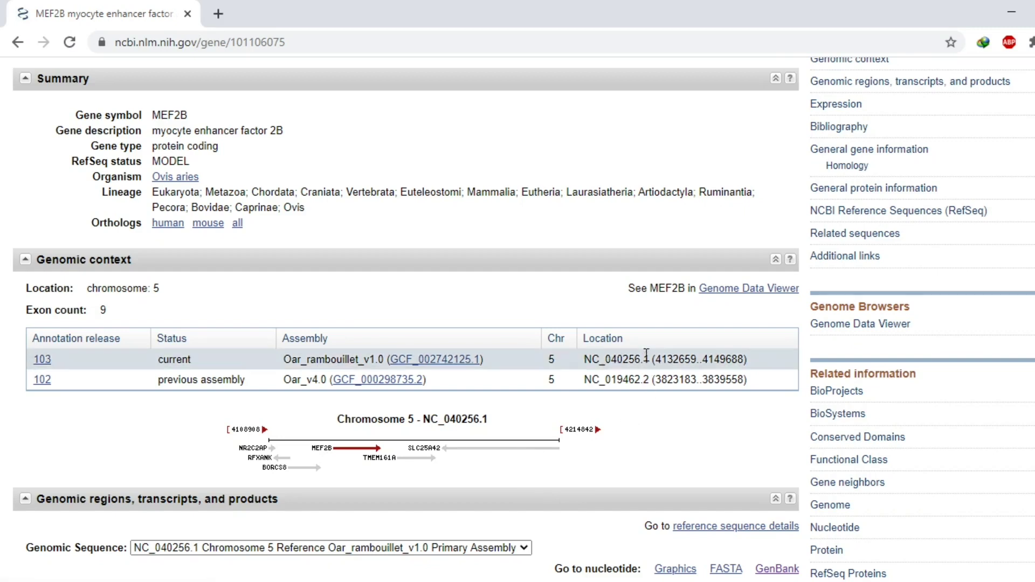
{"action": "scroll", "coordinate": [645, 411], "scroll_direction": "down", "scroll_amount": 2}
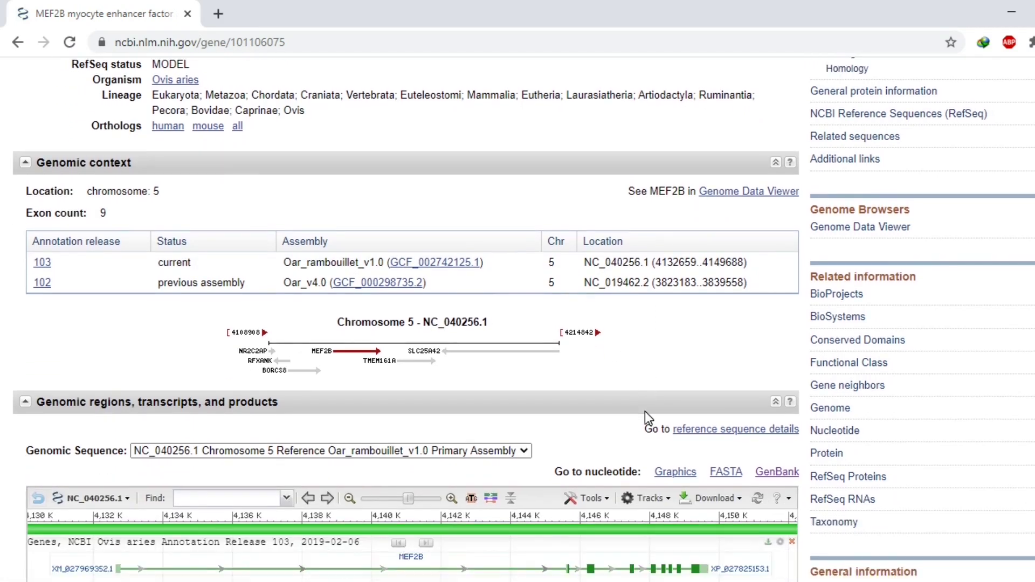
{"action": "left_click_drag", "start_coordinate": [660, 263], "coordinate": [701, 262]}
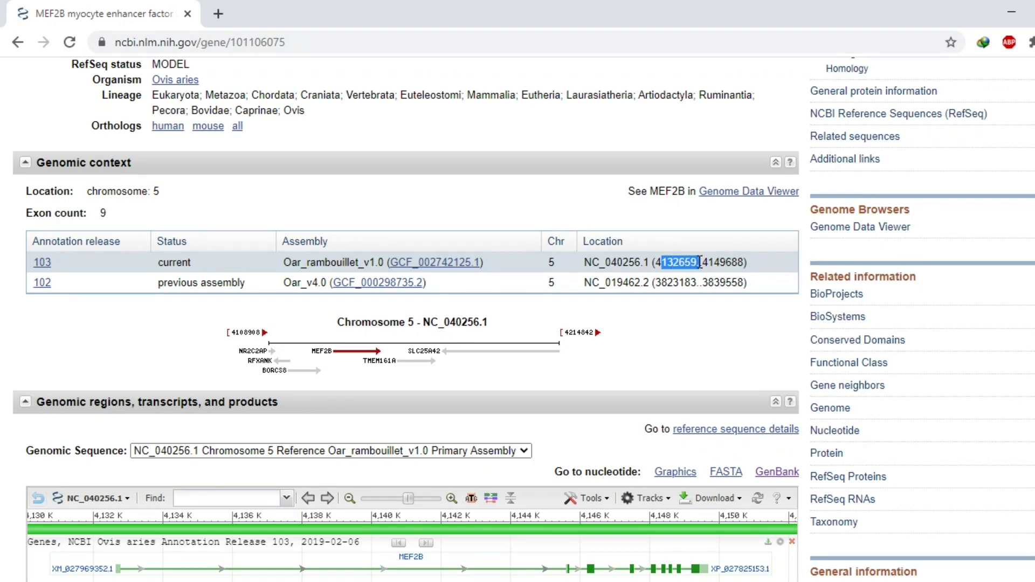
{"action": "left_click", "coordinate": [701, 262]}
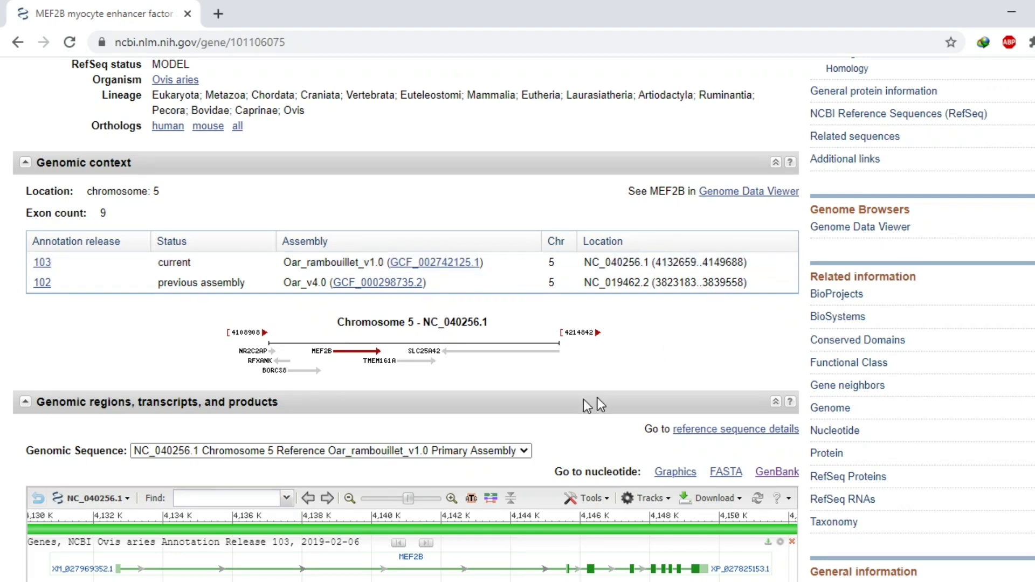
{"action": "scroll", "coordinate": [521, 408], "scroll_direction": "down", "scroll_amount": 1}
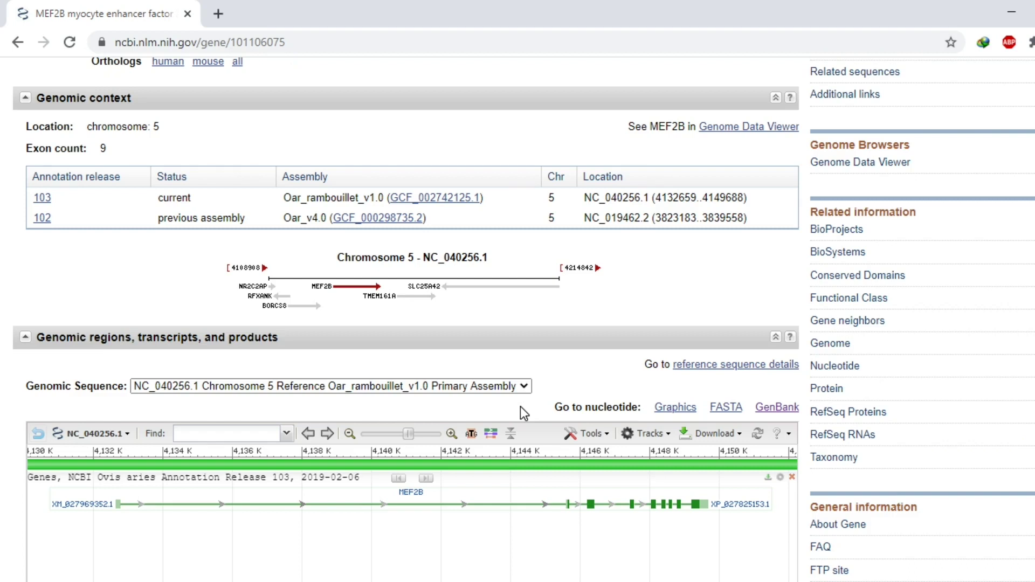
{"action": "middle_click", "coordinate": [771, 411]}
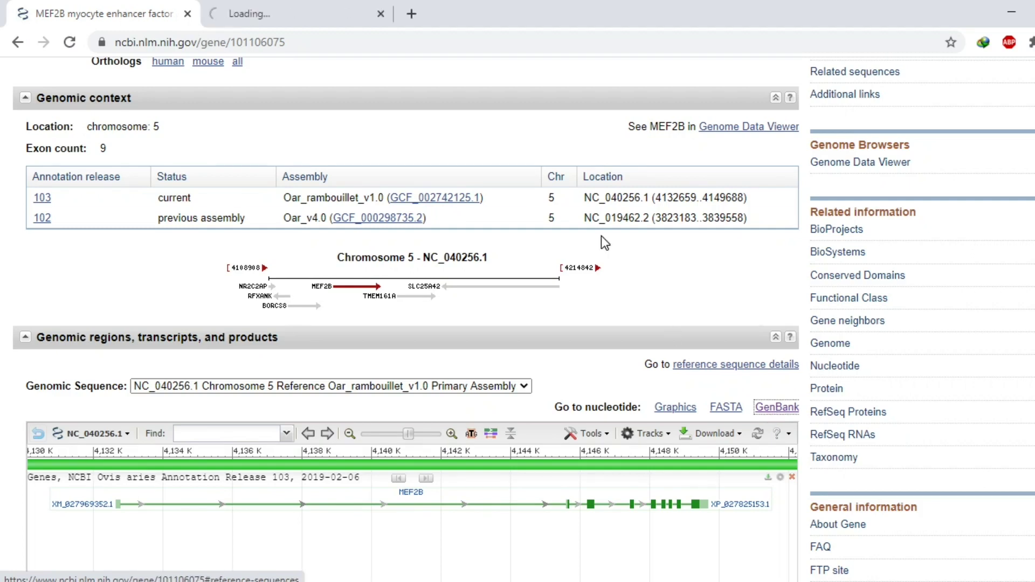
- Switch to the NC_040256.1 (4132659..4149688) GenBank tab and place the cursor in the region start field
{"action": "left_click", "coordinate": [291, 12]}
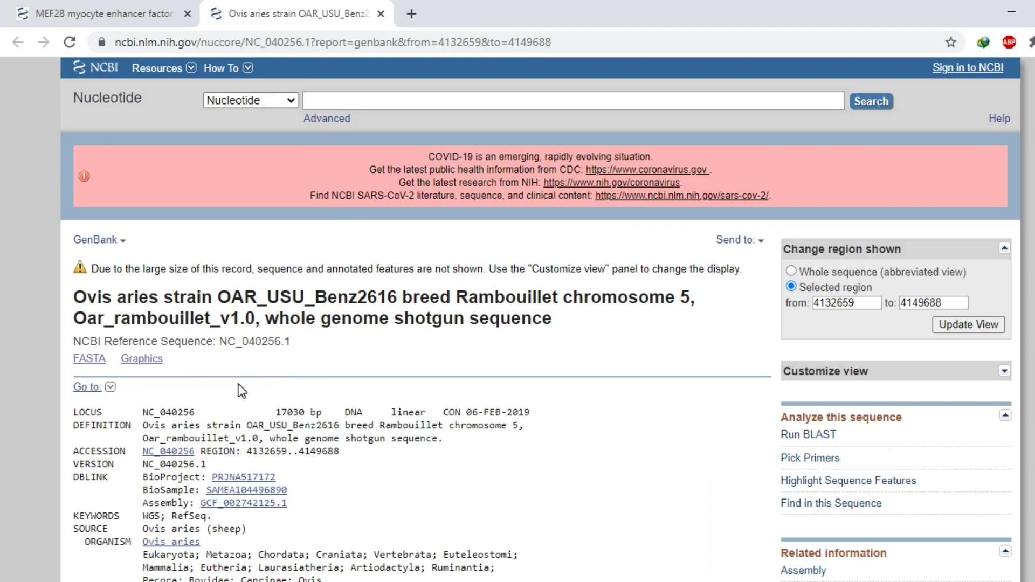
{"action": "scroll", "coordinate": [480, 354], "scroll_direction": "down", "scroll_amount": 1}
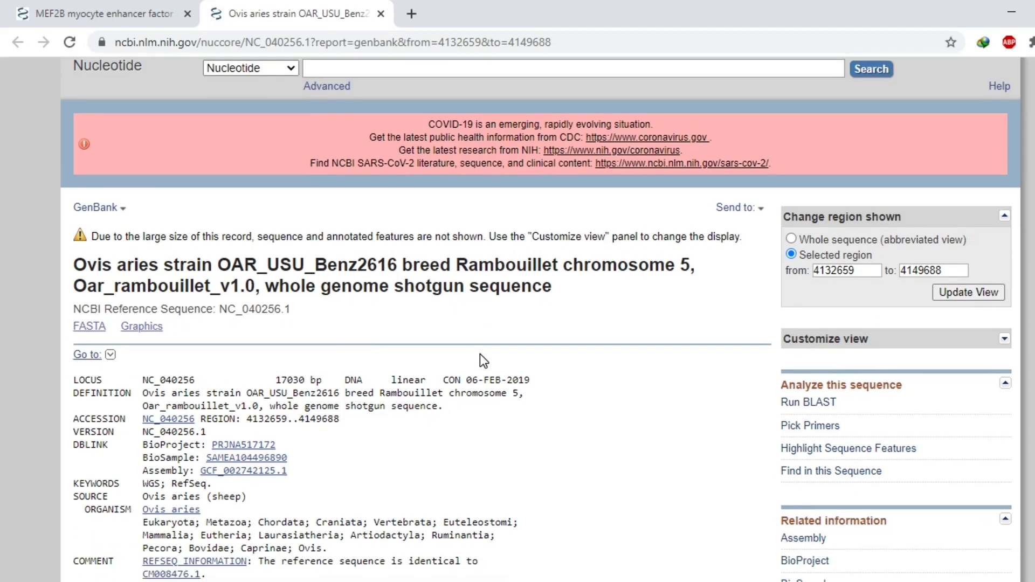
{"action": "scroll", "coordinate": [480, 354], "scroll_direction": "down", "scroll_amount": 1}
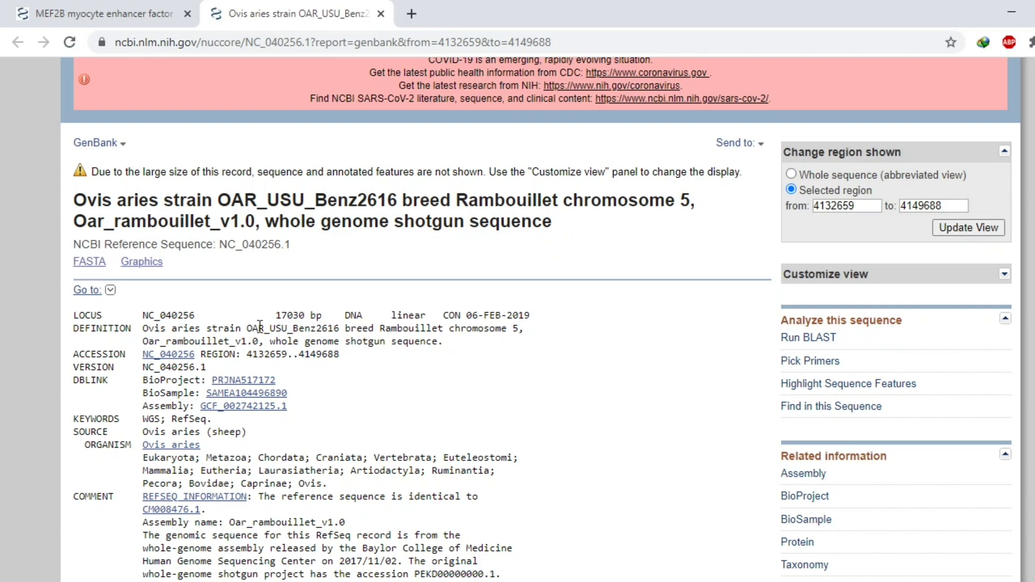
{"action": "left_click", "coordinate": [855, 208]}
- Select the ORIGIN sequence from line 121 to line 601
{"action": "scroll", "coordinate": [518, 318], "scroll_direction": "down", "scroll_amount": 20}
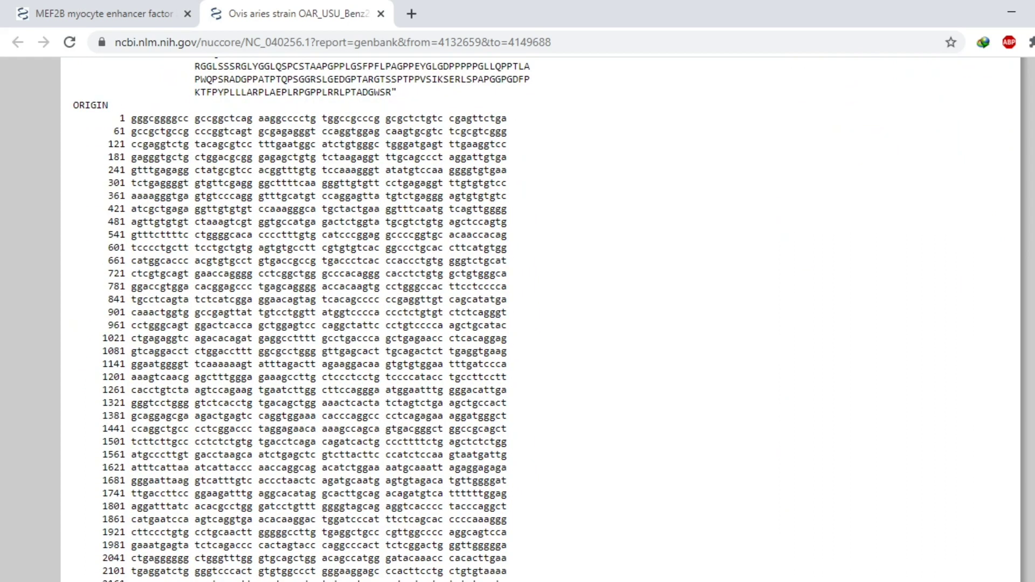
{"action": "scroll", "coordinate": [302, 318], "scroll_direction": "down", "scroll_amount": 1}
{"action": "left_click_drag", "start_coordinate": [161, 92], "coordinate": [368, 194]}
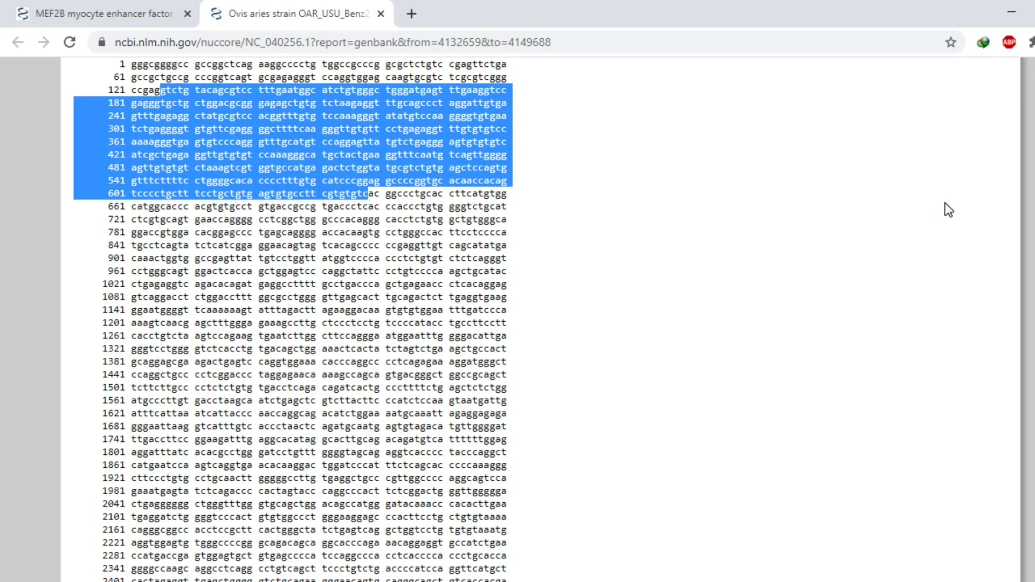
{"action": "scroll", "coordinate": [301, 318], "scroll_direction": "up", "scroll_amount": 15}
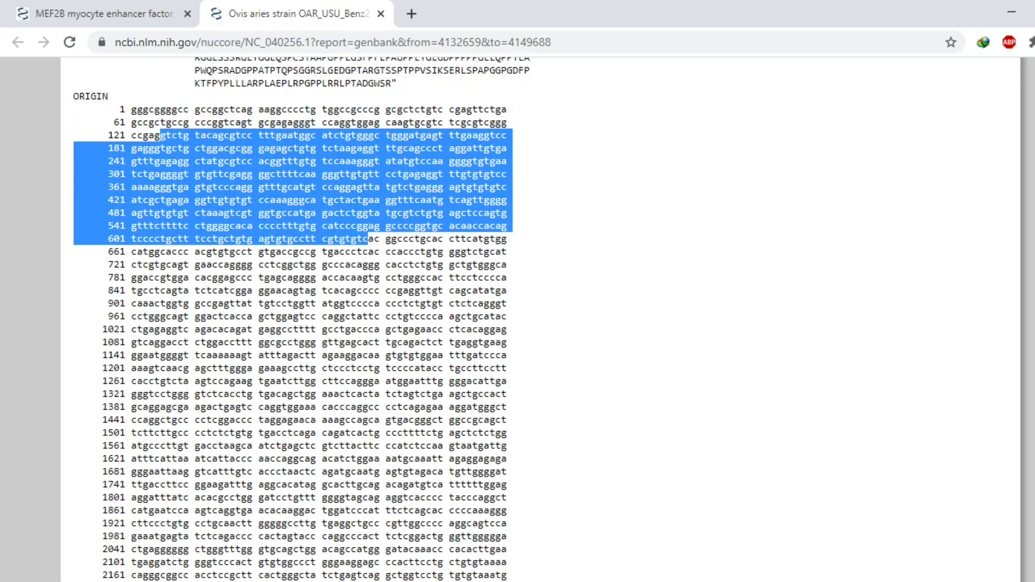
{"action": "scroll", "coordinate": [518, 319], "scroll_direction": "up", "scroll_amount": 7}
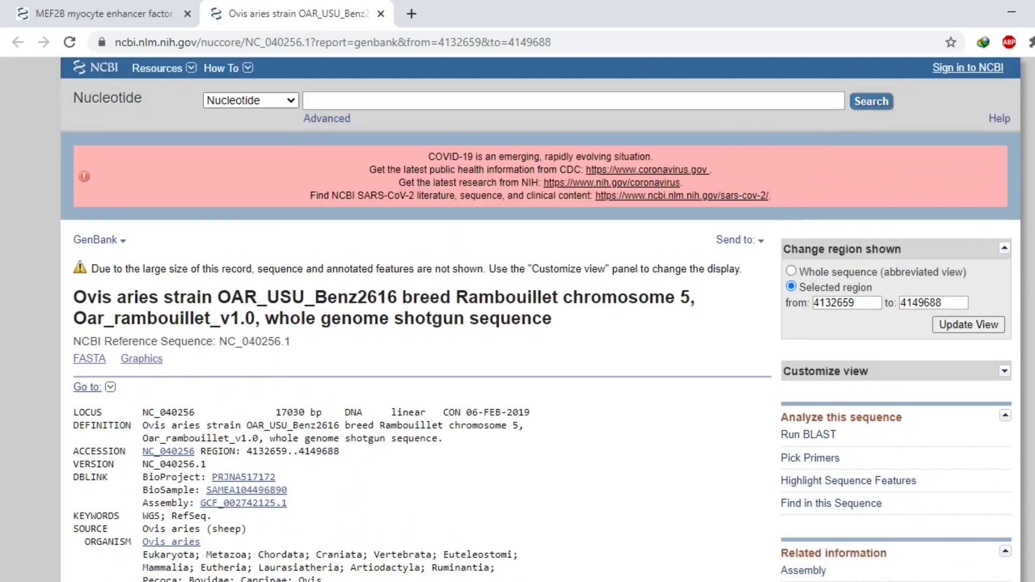
- Export the region's gene features as FASTA Nucleotide, downloading sequence (8).txt
{"action": "left_click", "coordinate": [761, 243]}
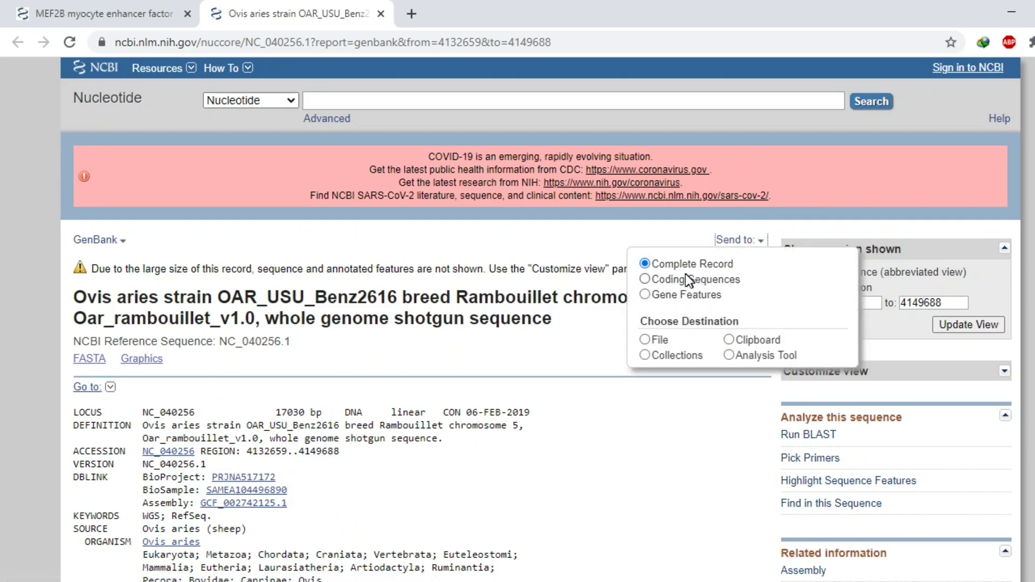
{"action": "left_click", "coordinate": [647, 295]}
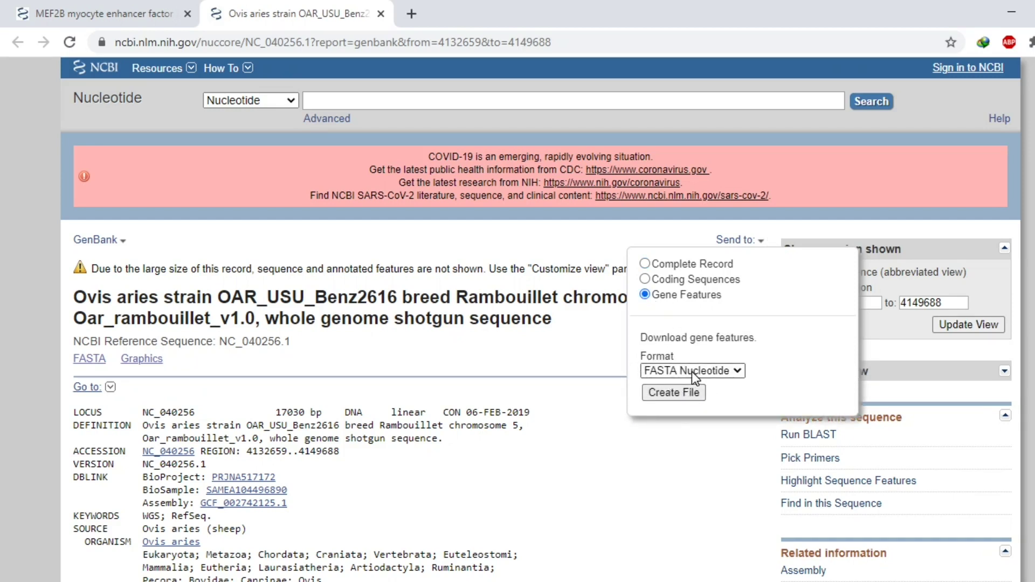
{"action": "left_click", "coordinate": [672, 394]}
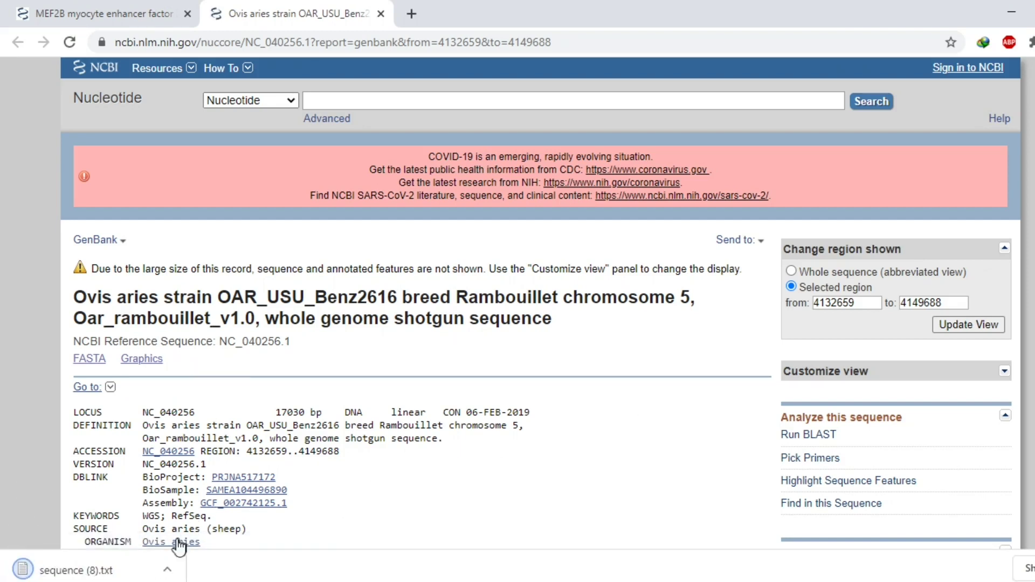
{"action": "left_click", "coordinate": [171, 561]}
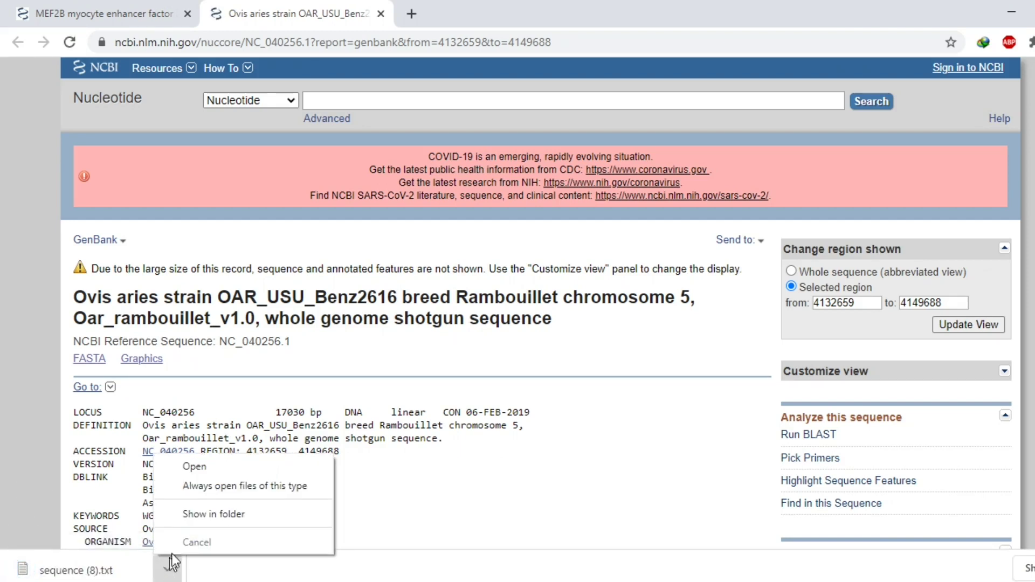
- View sequence (8).txt maximized in Notepad, select part of the sequence, then minimize Notepad
{"action": "left_click", "coordinate": [209, 467]}
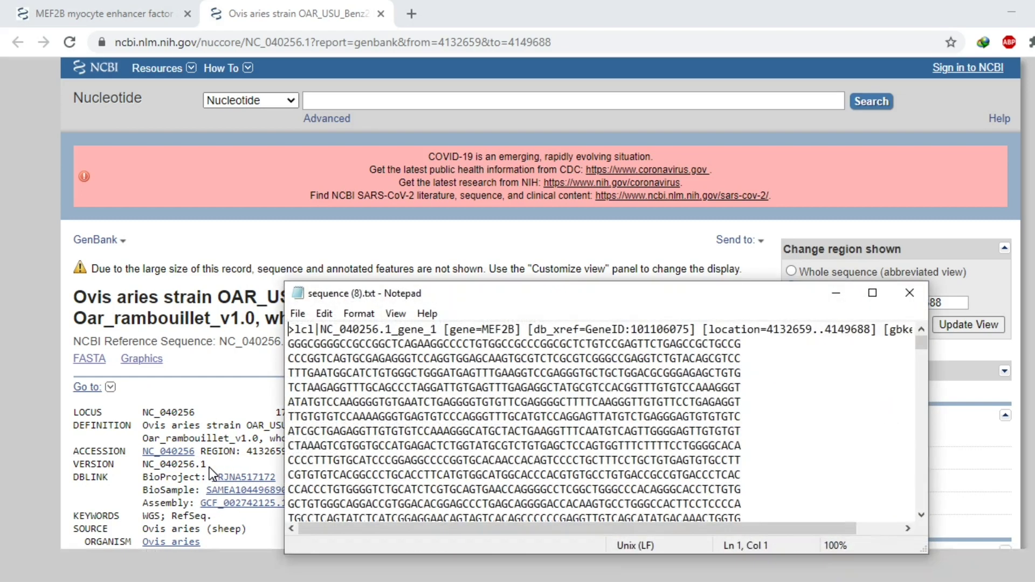
{"action": "left_click", "coordinate": [872, 292]}
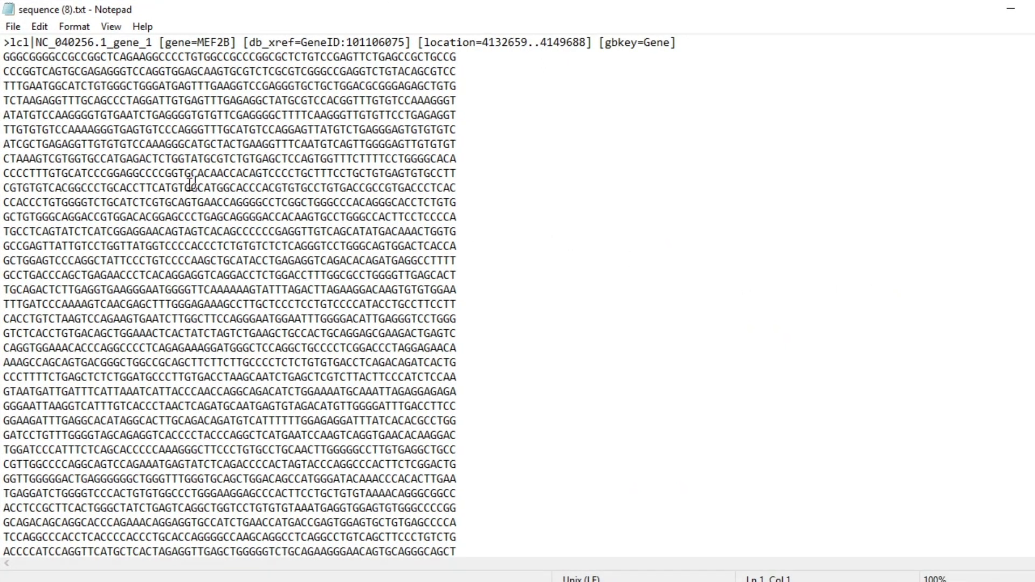
{"action": "left_click_drag", "start_coordinate": [75, 173], "coordinate": [399, 244]}
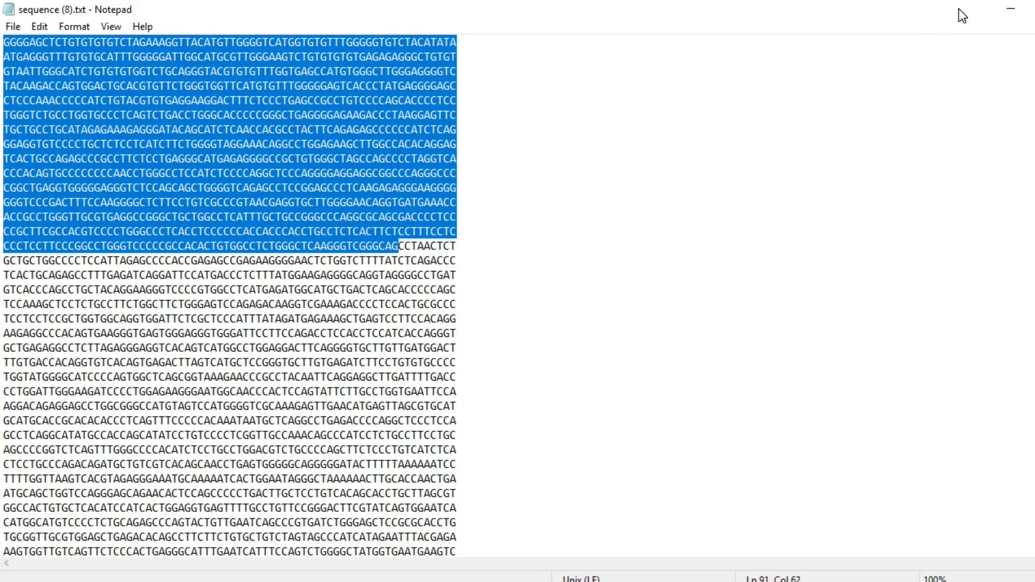
{"action": "left_click", "coordinate": [1011, 9]}
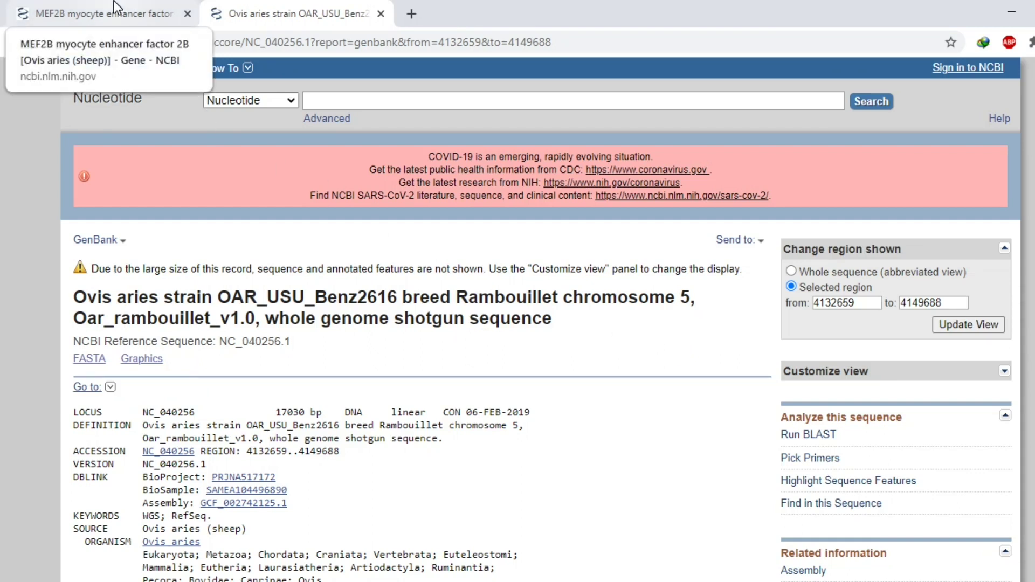
- Switch the MEF2B gene record to Gene Table view and scroll to the nine-exon table for XM_027969352.1
{"action": "left_click", "coordinate": [73, 13]}
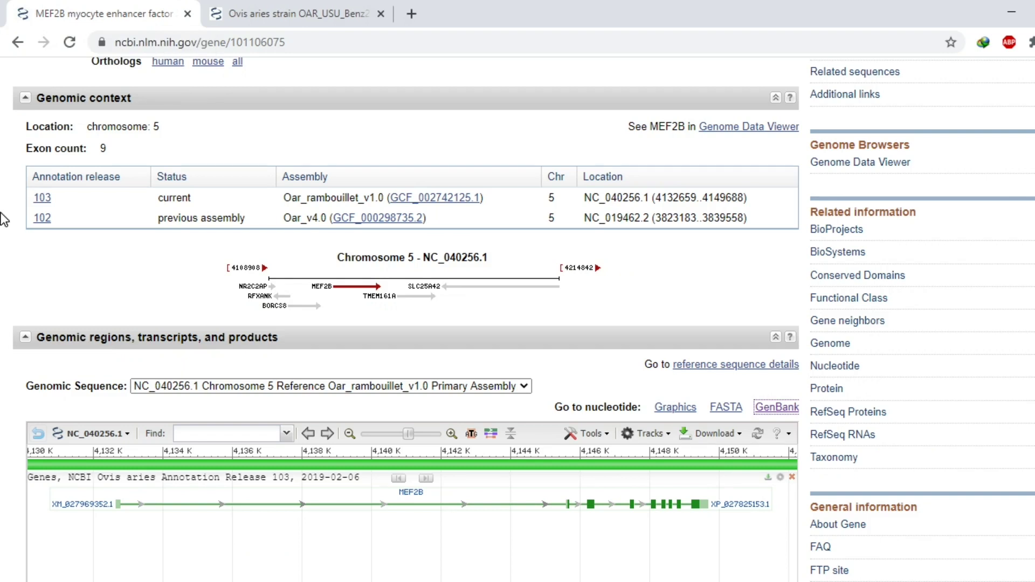
{"action": "scroll", "coordinate": [3, 220], "scroll_direction": "up", "scroll_amount": 8}
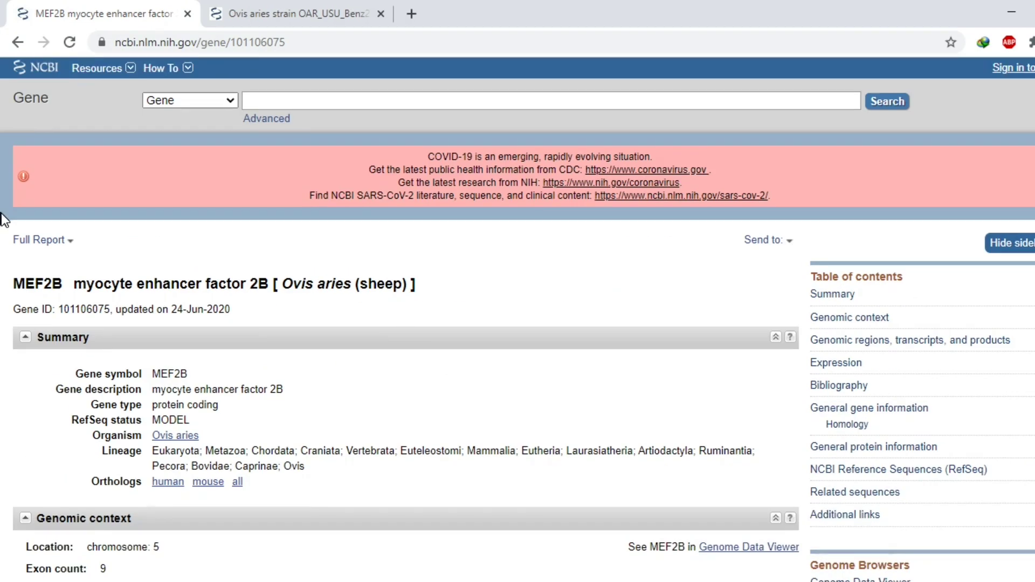
{"action": "left_click", "coordinate": [69, 242]}
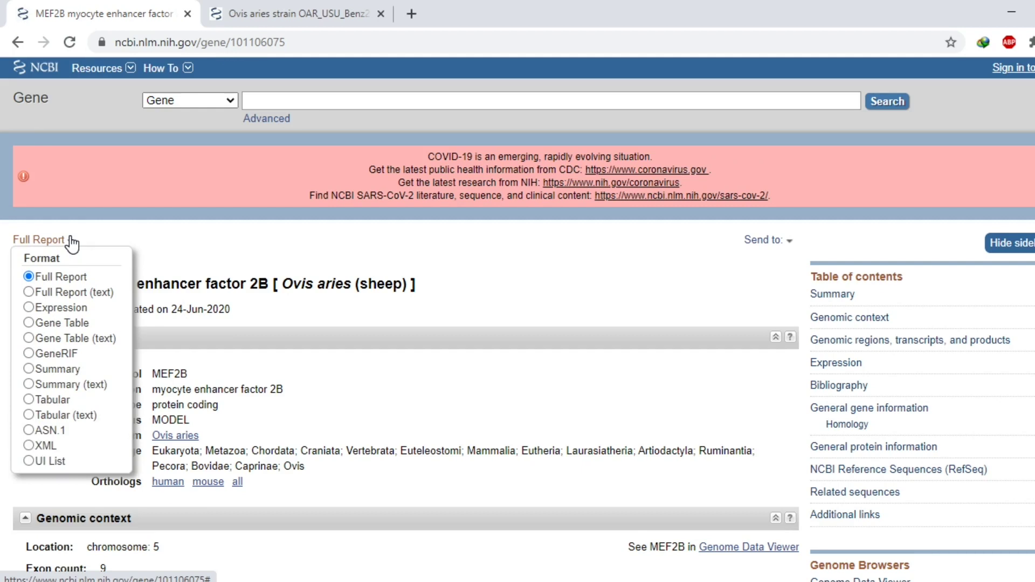
{"action": "left_click", "coordinate": [38, 323]}
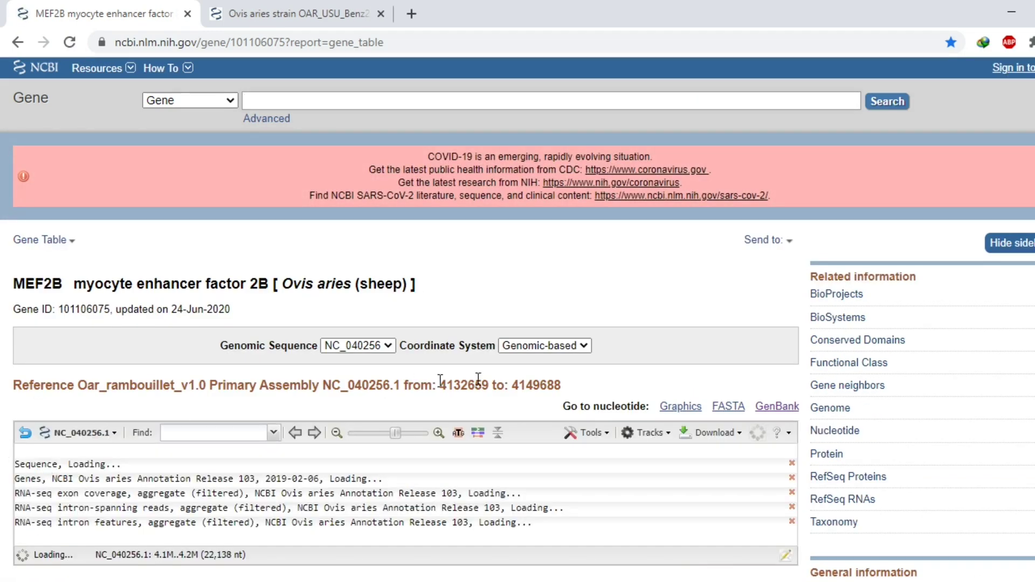
{"action": "scroll", "coordinate": [405, 324], "scroll_direction": "down", "scroll_amount": 12}
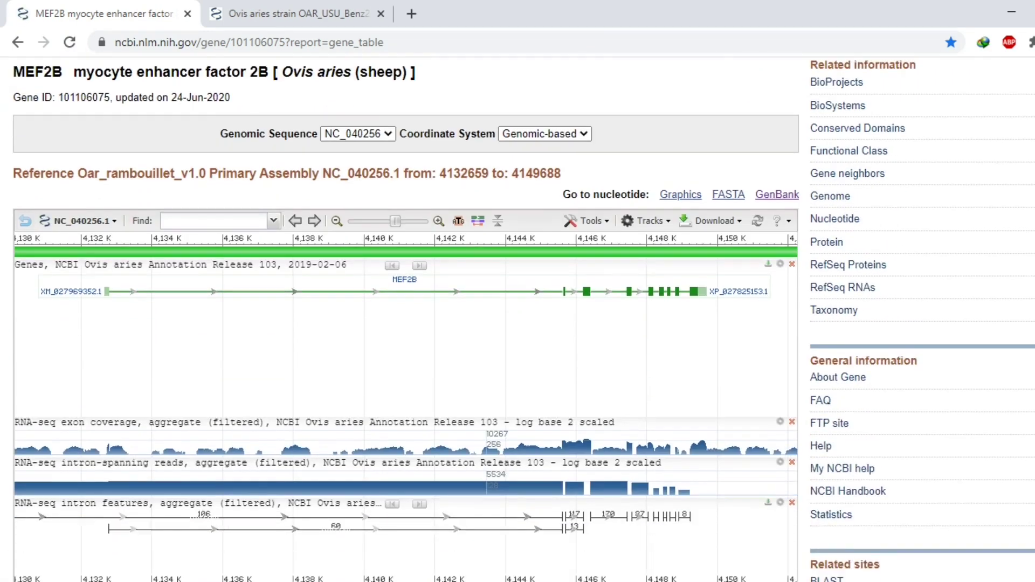
{"action": "scroll", "coordinate": [405, 324], "scroll_direction": "down", "scroll_amount": 1}
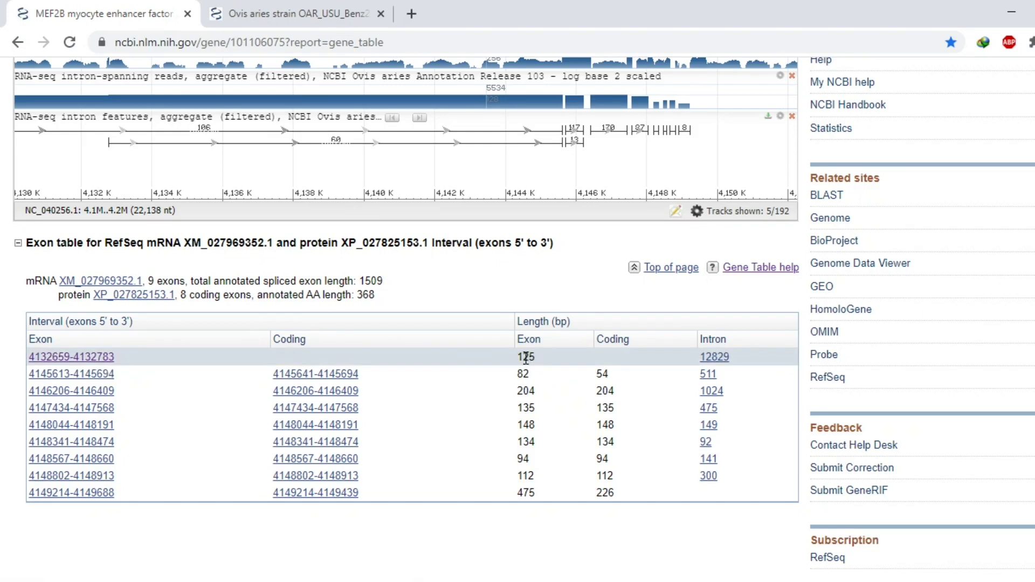
- Open the FASTA for exon 4132659–4132783, select its sequence, and download it as gene-features FASTA sequence (9).txt
{"action": "left_click", "coordinate": [89, 358]}
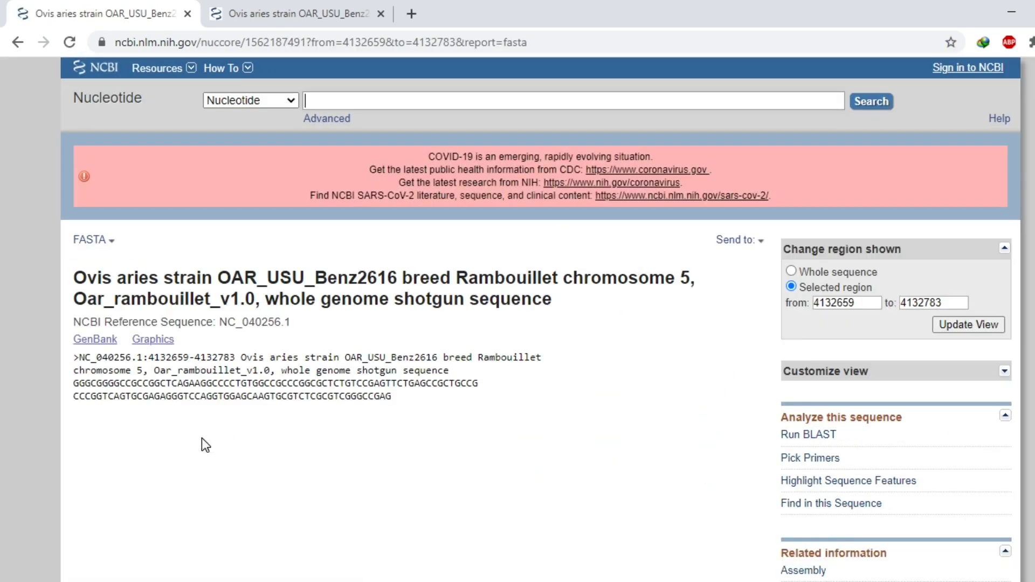
{"action": "left_click_drag", "start_coordinate": [75, 381], "coordinate": [395, 415]}
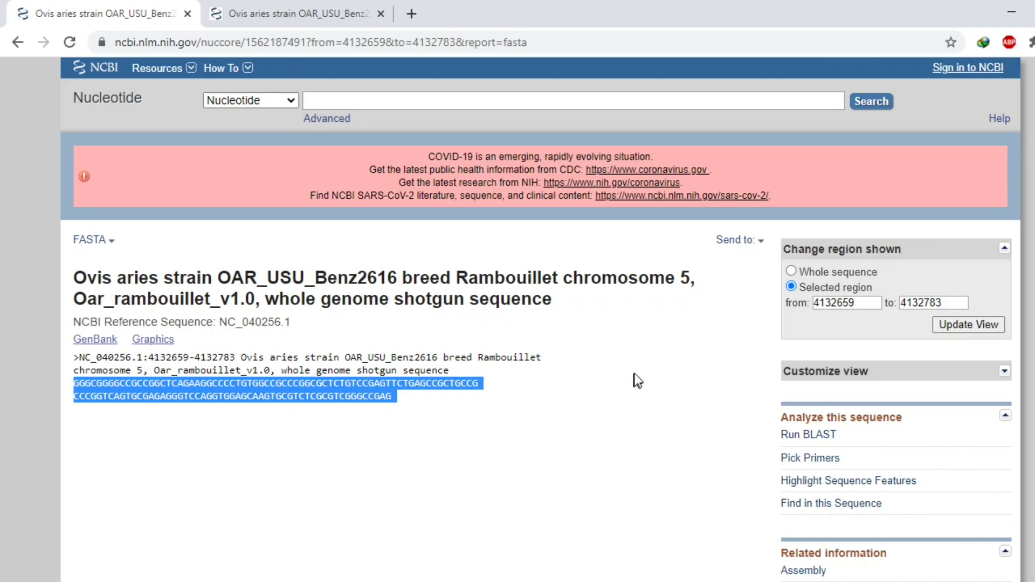
{"action": "left_click", "coordinate": [763, 242]}
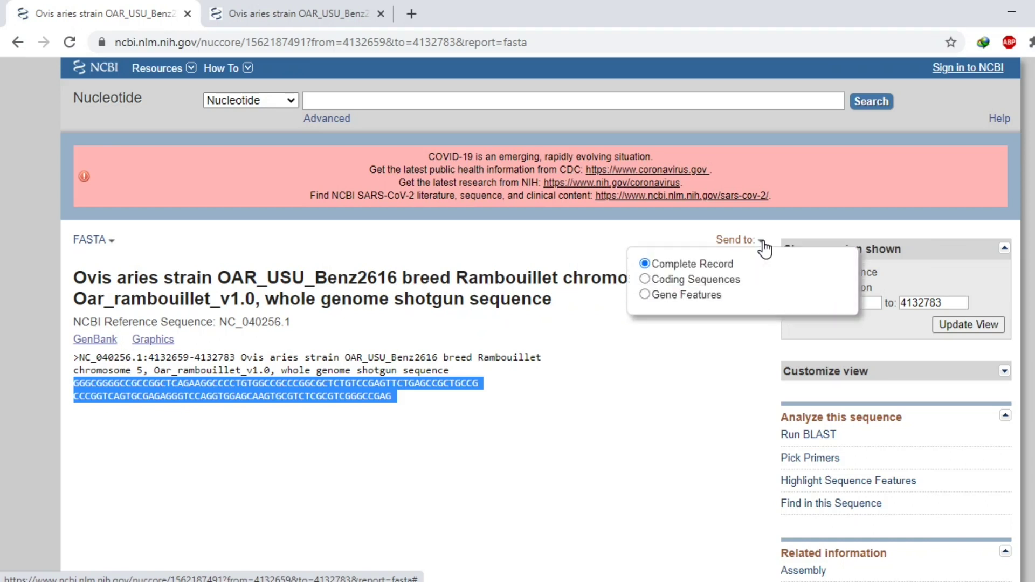
{"action": "left_click", "coordinate": [645, 294]}
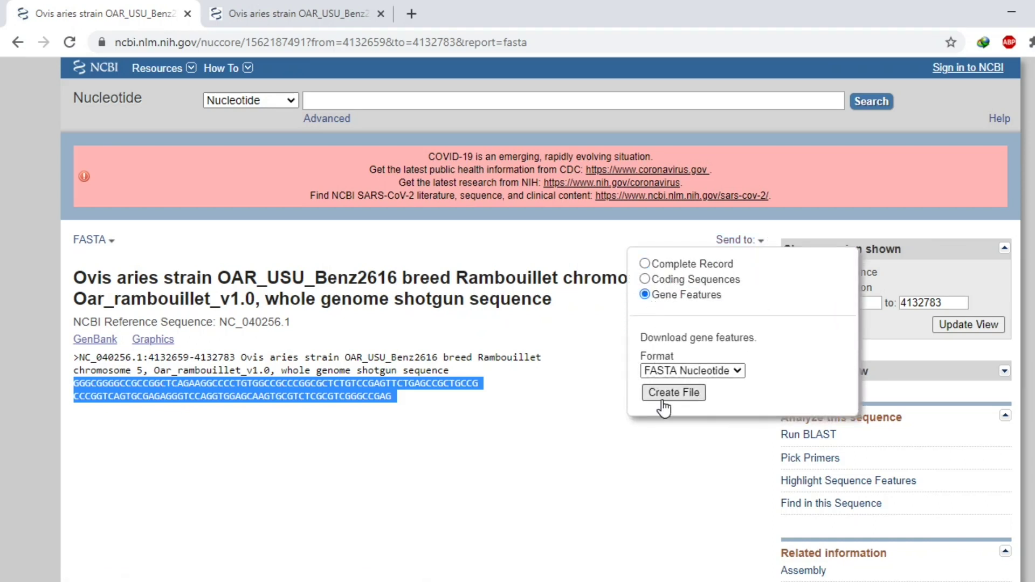
{"action": "left_click", "coordinate": [669, 402]}
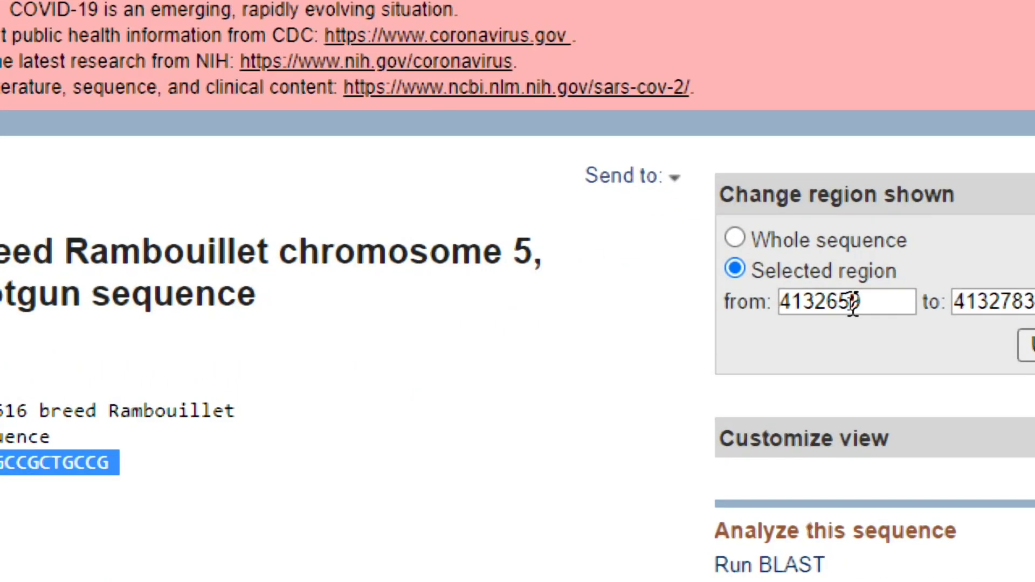
- Shift the shown region 10 bases upstream, from 4132649 to 4132773, and update the view
{"action": "left_click", "coordinate": [852, 303]}
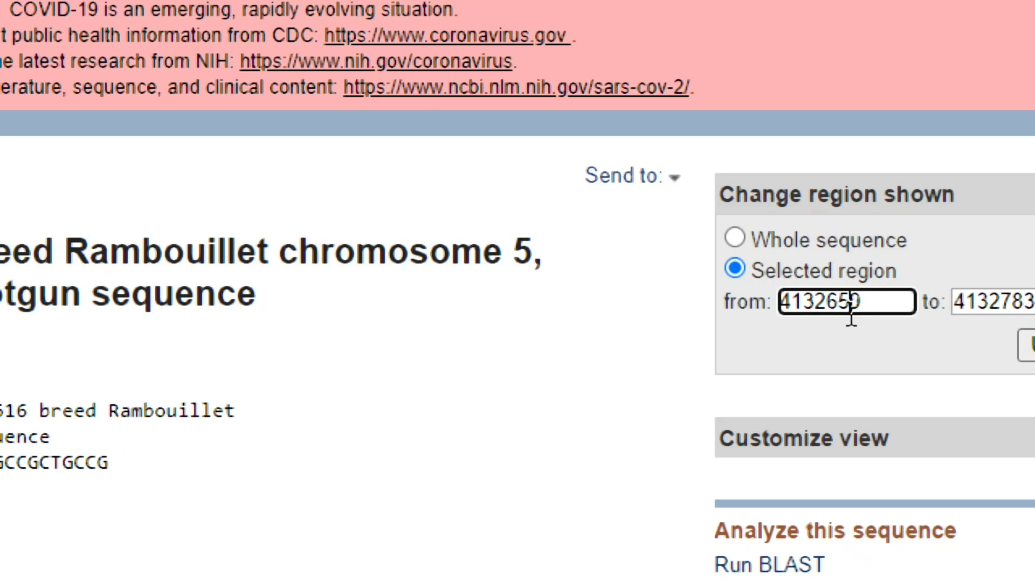
{"action": "key", "text": "BackSpace"}
{"action": "type", "text": "4"}
{"action": "left_click", "coordinate": [1027, 310]}
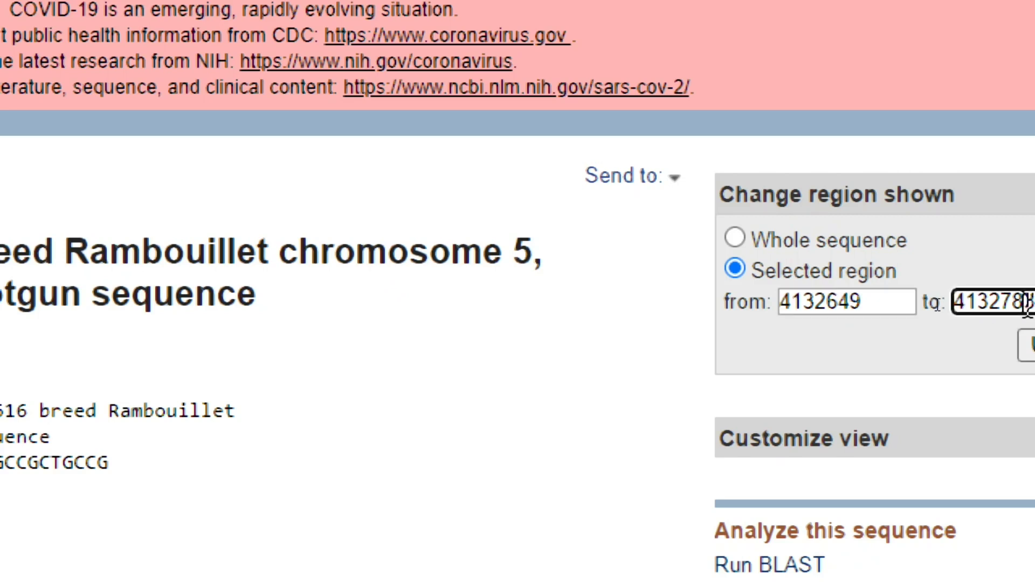
{"action": "key", "text": "BackSpace"}
{"action": "type", "text": "73"}
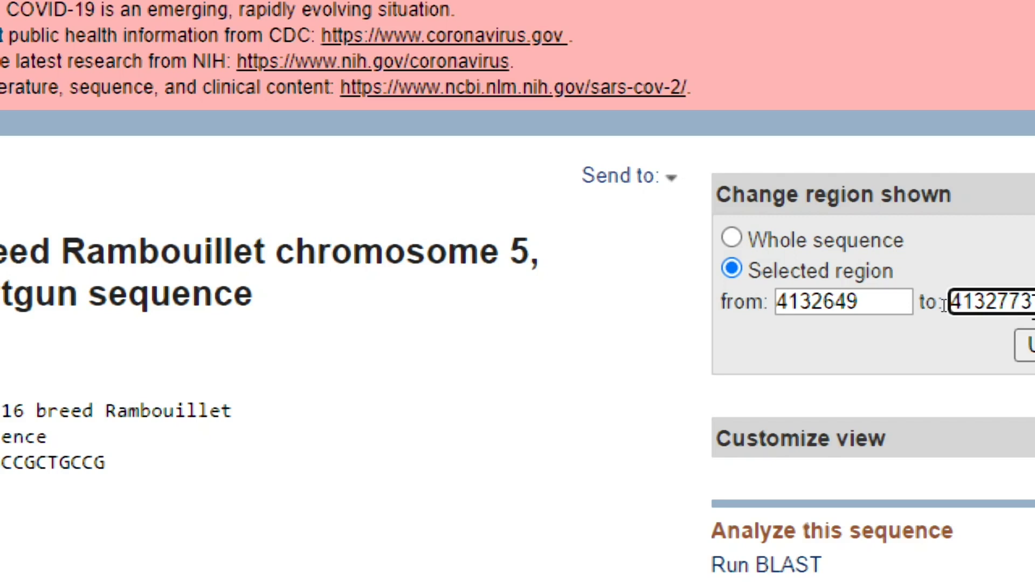
{"action": "left_click", "coordinate": [1016, 326]}
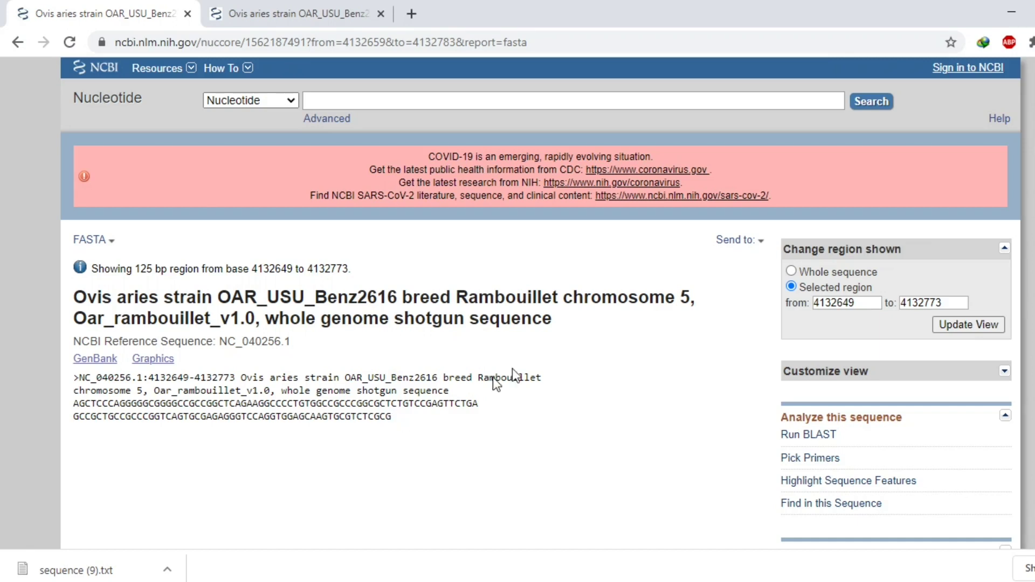
{"action": "left_click_drag", "start_coordinate": [86, 406], "coordinate": [280, 418]}
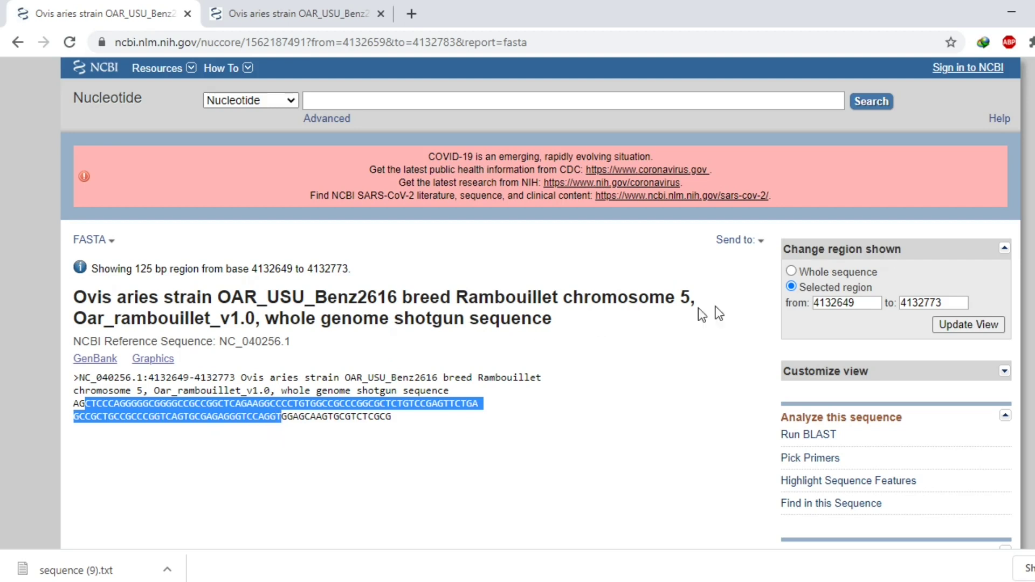
{"action": "left_click", "coordinate": [759, 247]}
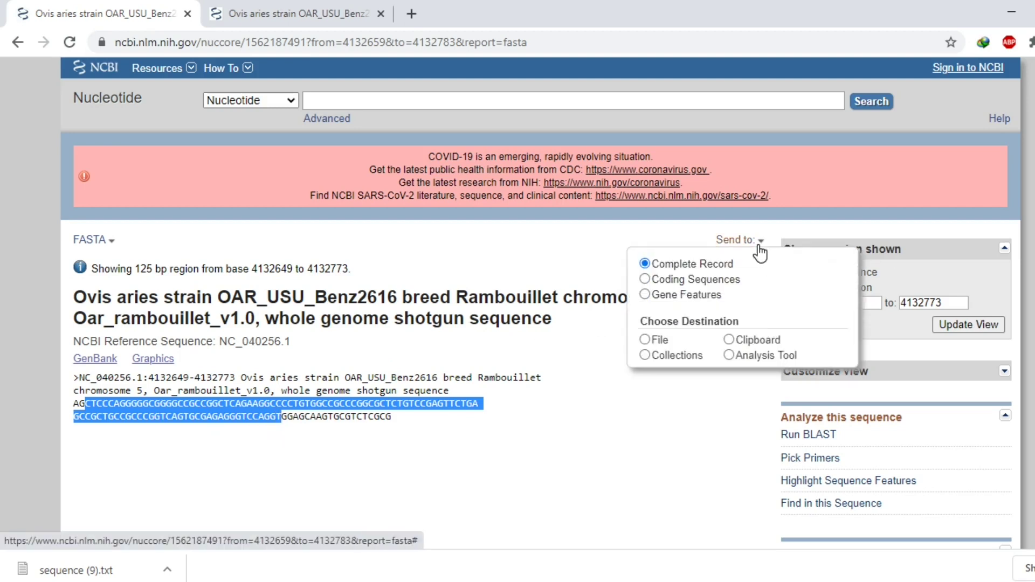
{"action": "left_click", "coordinate": [616, 356]}
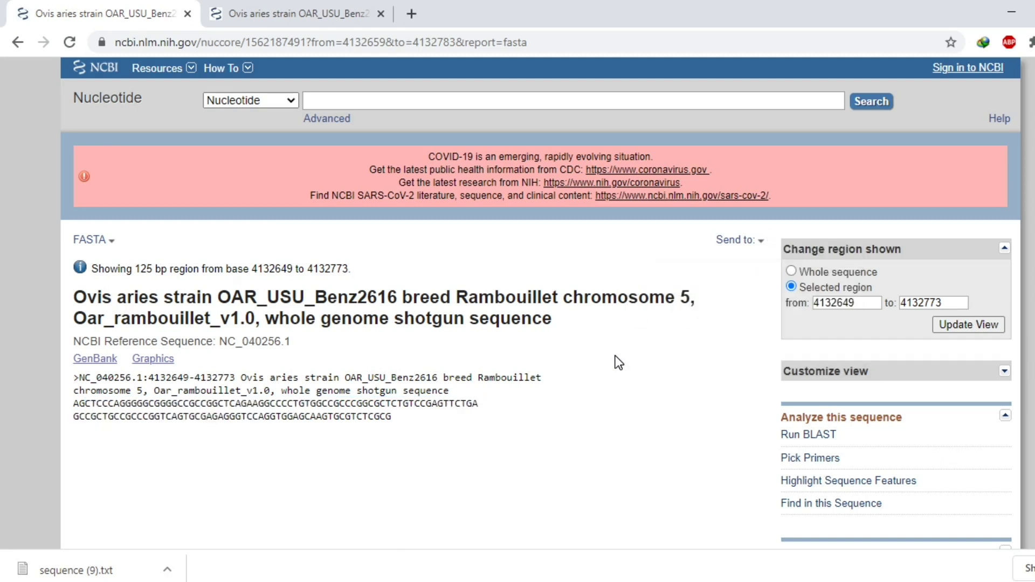